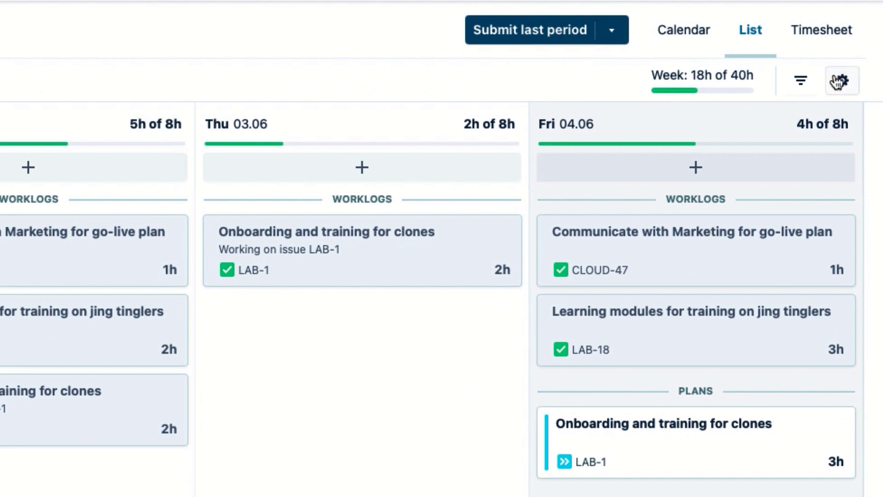
Step: Open Settings, browse Apps, and return to My Work with Activity Settings listing the providers
{"action": "left_click", "coordinate": [839, 81]}
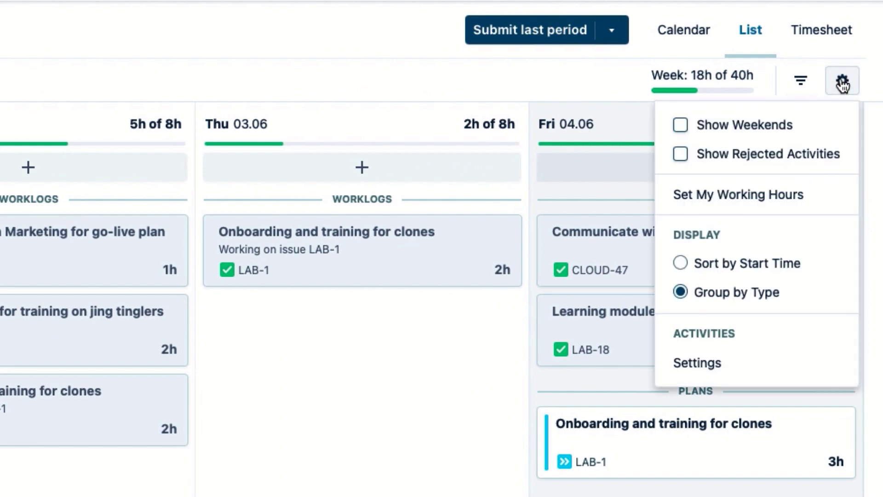
{"action": "left_click", "coordinate": [751, 366]}
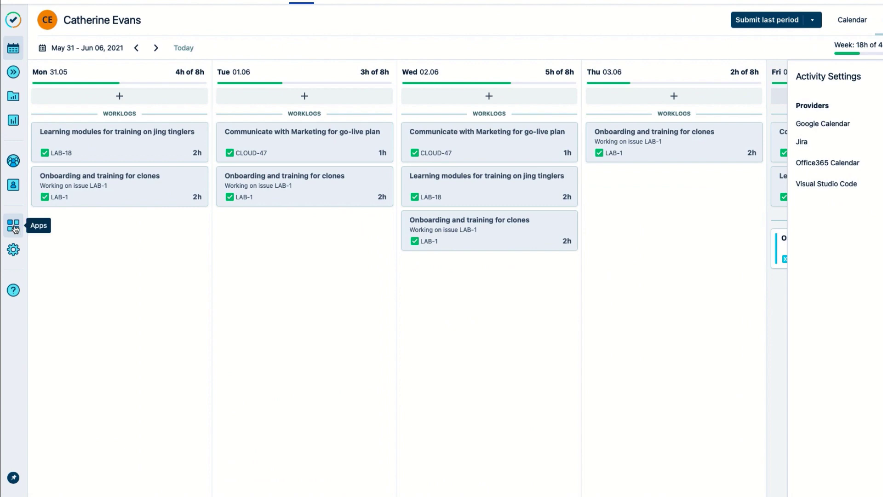
{"action": "left_click", "coordinate": [13, 226]}
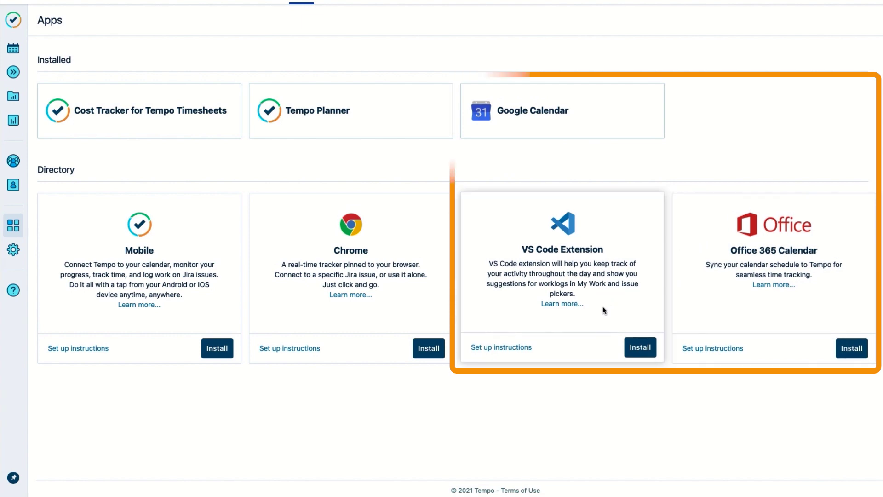
{"action": "left_click", "coordinate": [13, 48]}
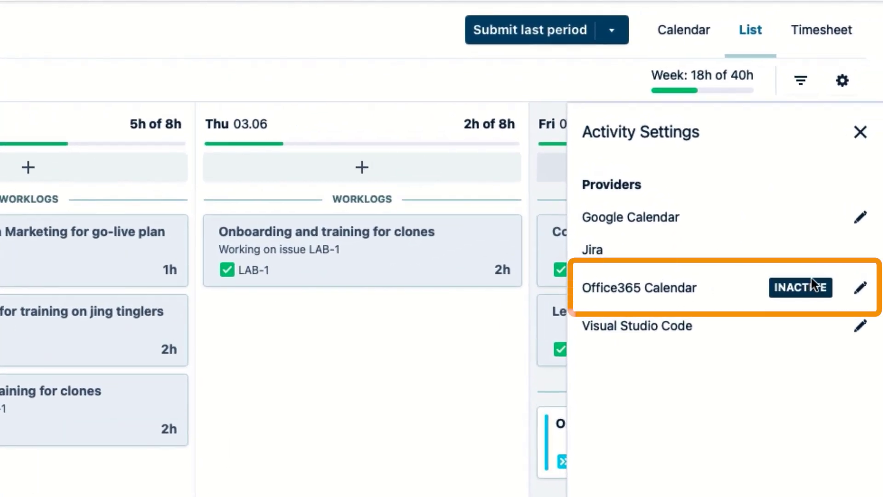
Step: Open the Office365 Calendar connection page and choose Enhanced Calendar with automation
{"action": "left_click", "coordinate": [861, 288]}
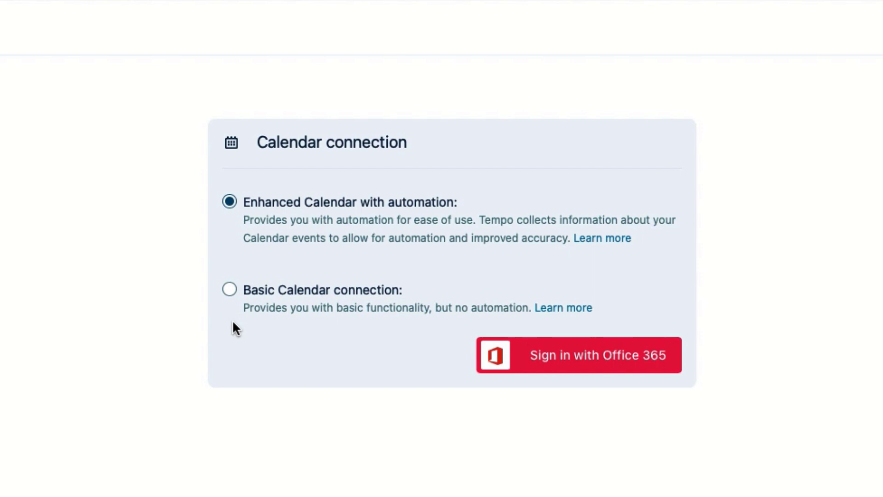
Step: Sign in to Office 365 with the account e-mail to connect the calendar
{"action": "left_click", "coordinate": [587, 360]}
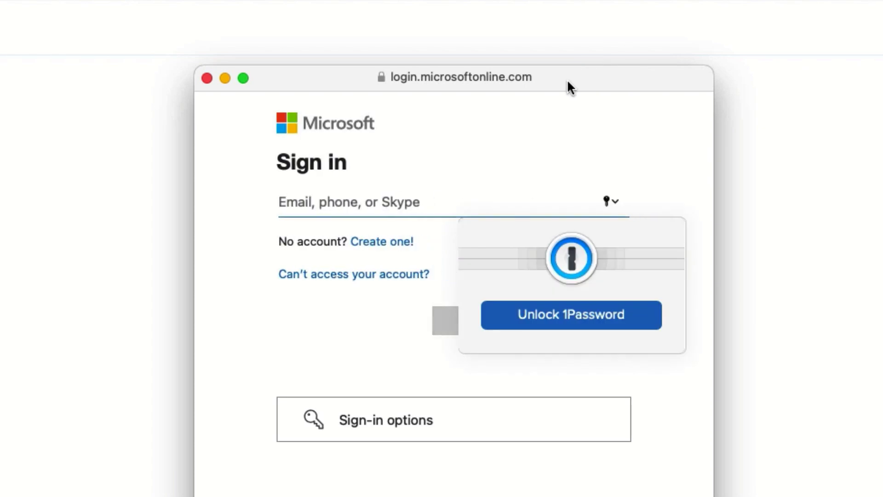
{"action": "key", "text": "super+v"}
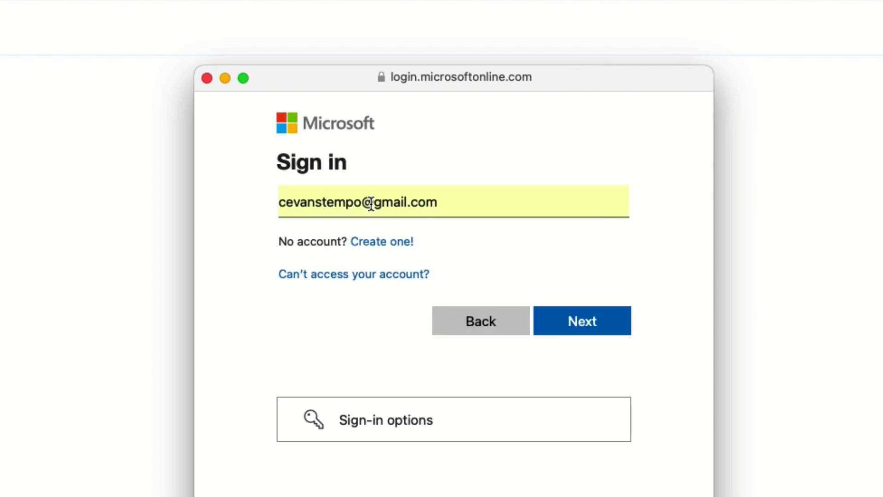
{"action": "left_click", "coordinate": [577, 325]}
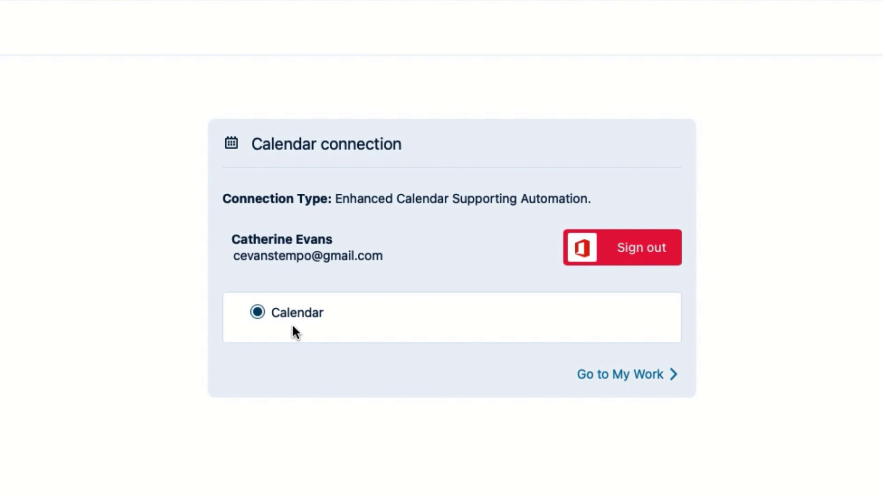
Step: Return to My Work and toggle the Office365 Calendar filter off and back on
{"action": "left_click", "coordinate": [614, 376]}
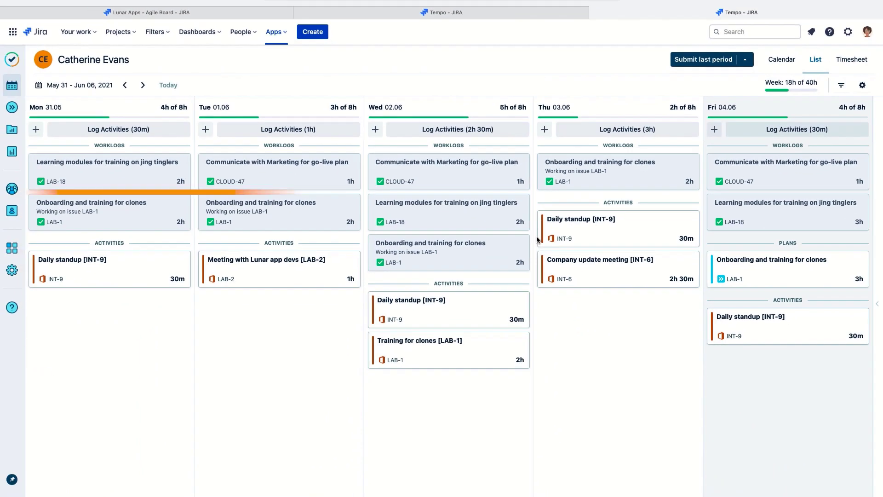
{"action": "mouse_move", "coordinate": [460, 308]}
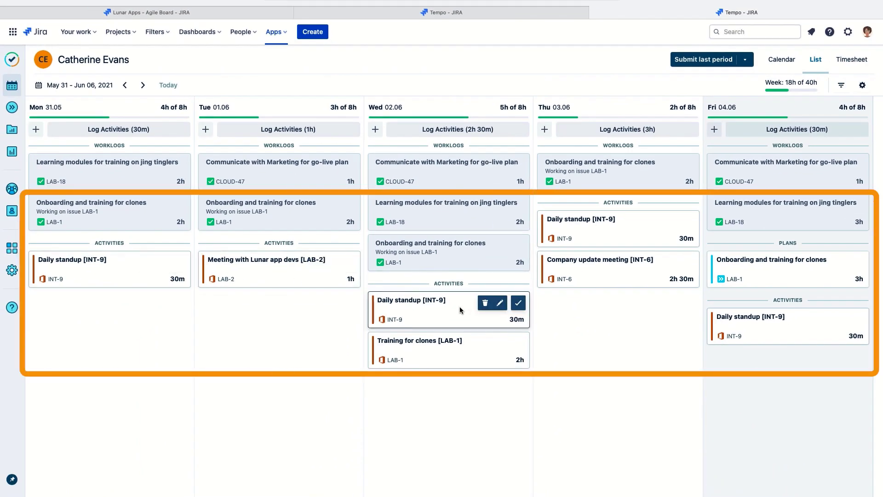
{"action": "mouse_move", "coordinate": [634, 226]}
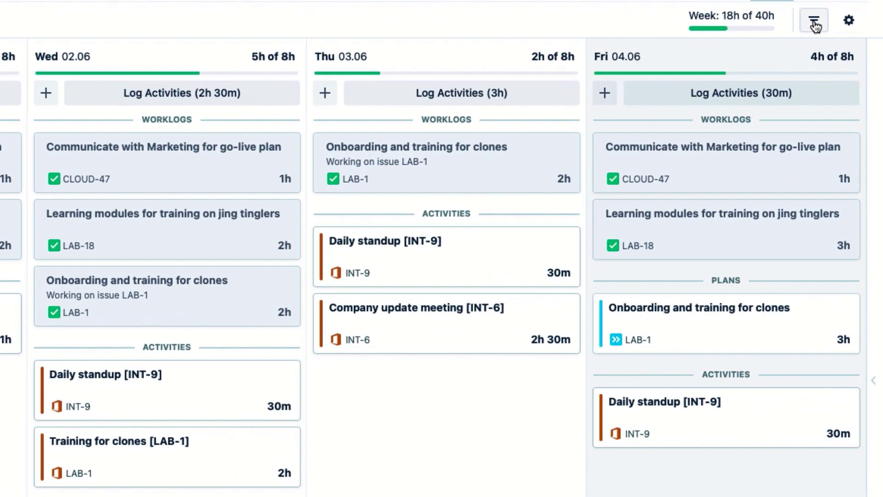
{"action": "left_click", "coordinate": [841, 85]}
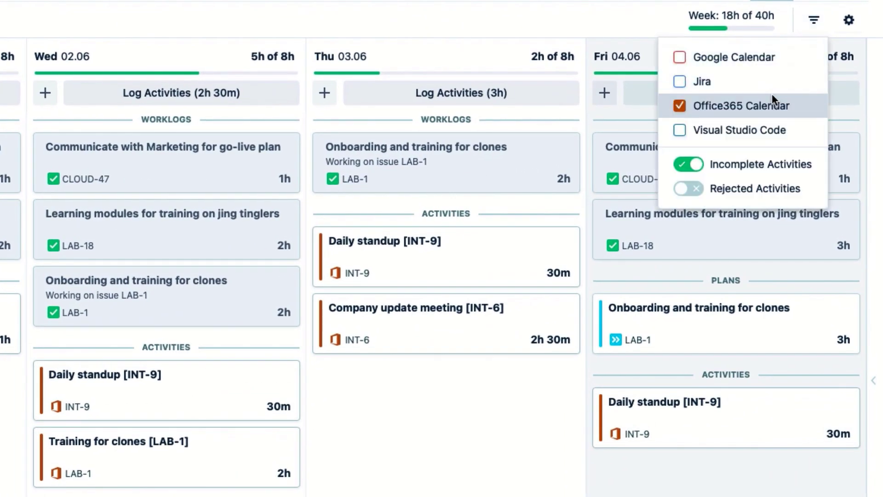
{"action": "left_click", "coordinate": [679, 106]}
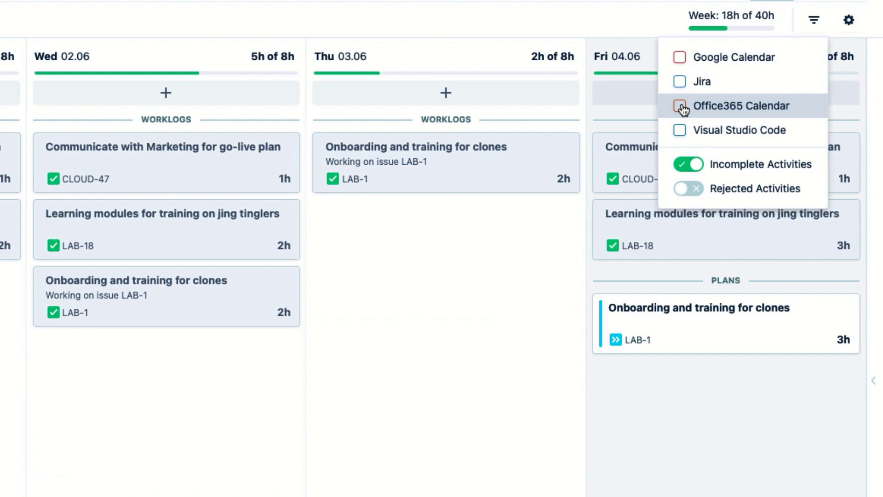
{"action": "left_click", "coordinate": [680, 107]}
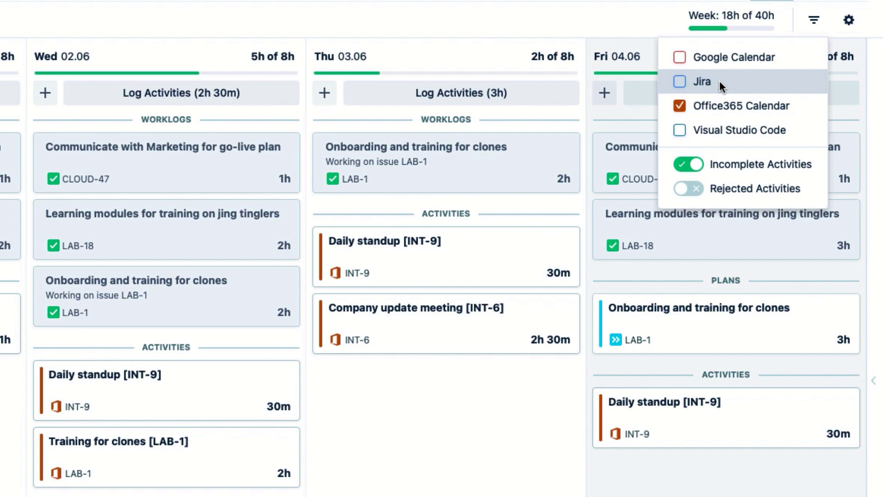
Step: Tick Jira in the activity filter and review the new Jira activity cards
{"action": "left_click", "coordinate": [681, 83]}
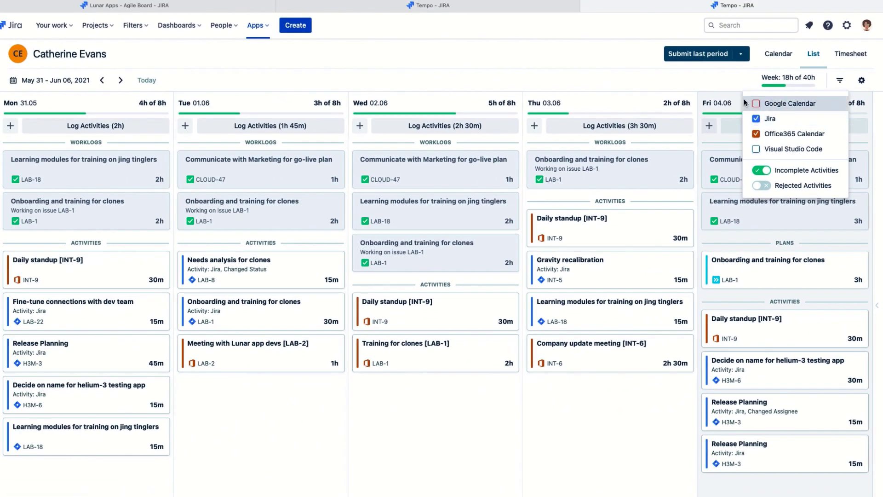
{"action": "left_click", "coordinate": [732, 90]}
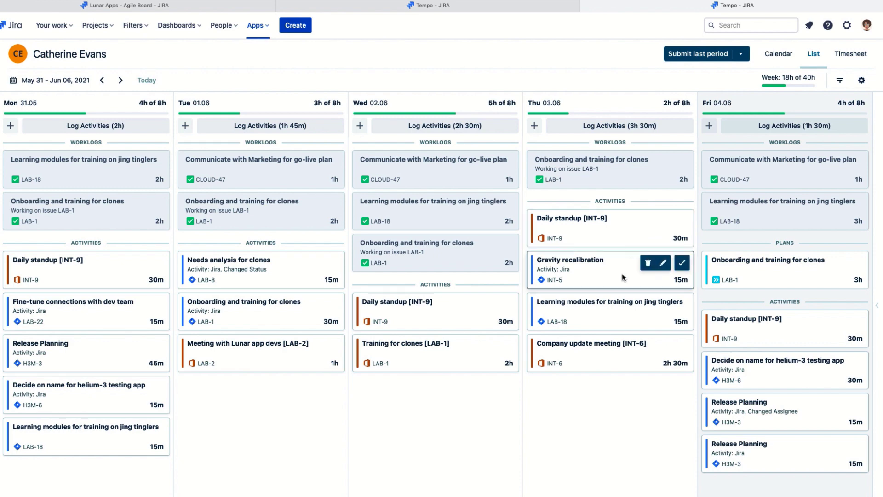
{"action": "mouse_move", "coordinate": [623, 303]}
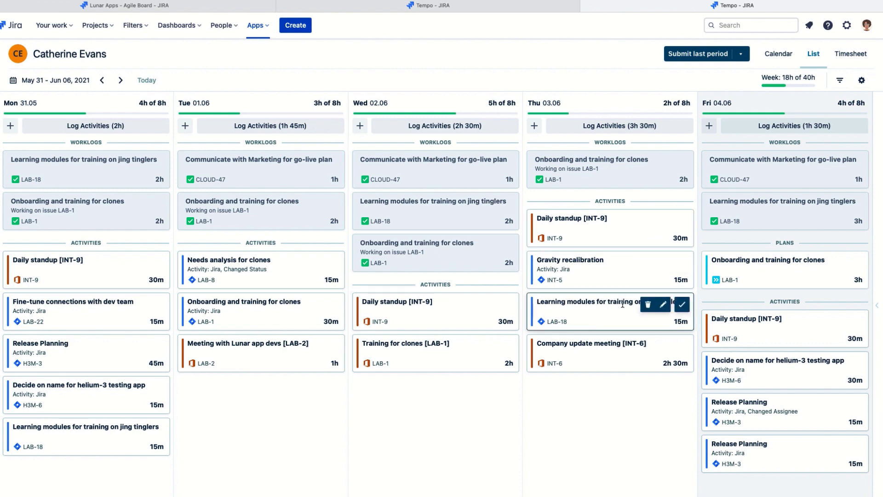
{"action": "mouse_move", "coordinate": [735, 371]}
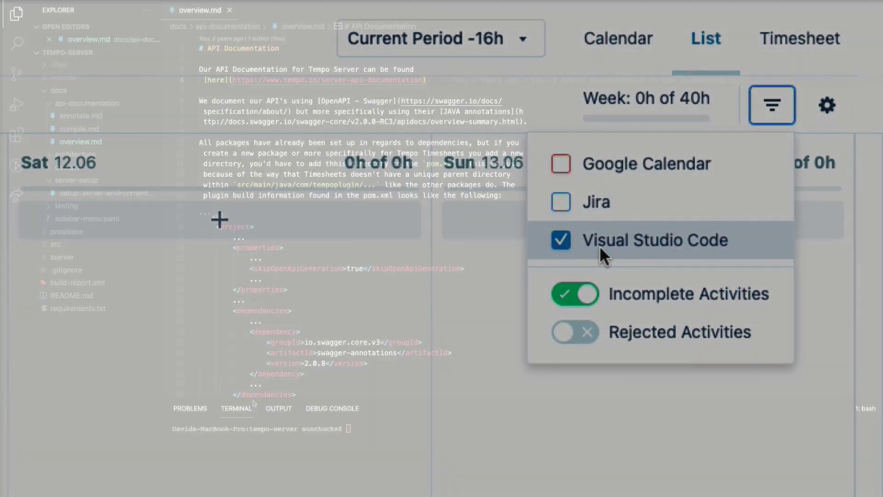
Step: Run git status, then create and check out the branch some-branch-name
{"action": "type", "text": "git status"}
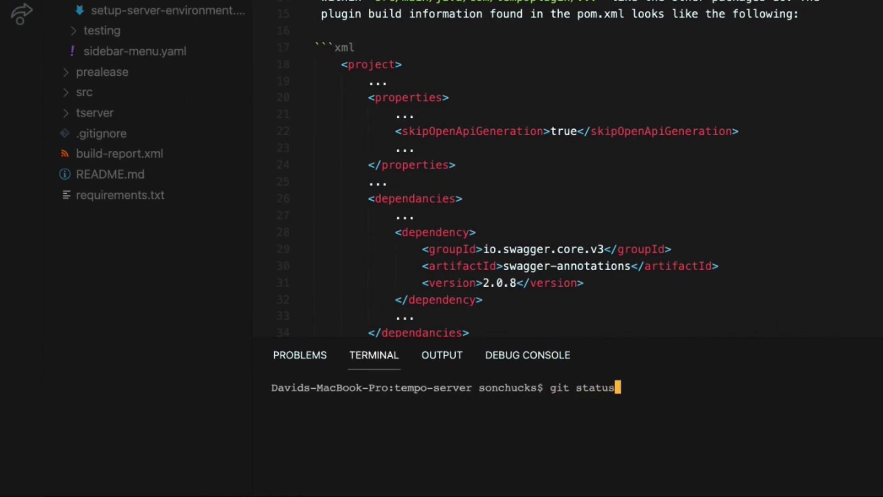
{"action": "key", "text": "Return"}
{"action": "type", "text": "git checkout"}
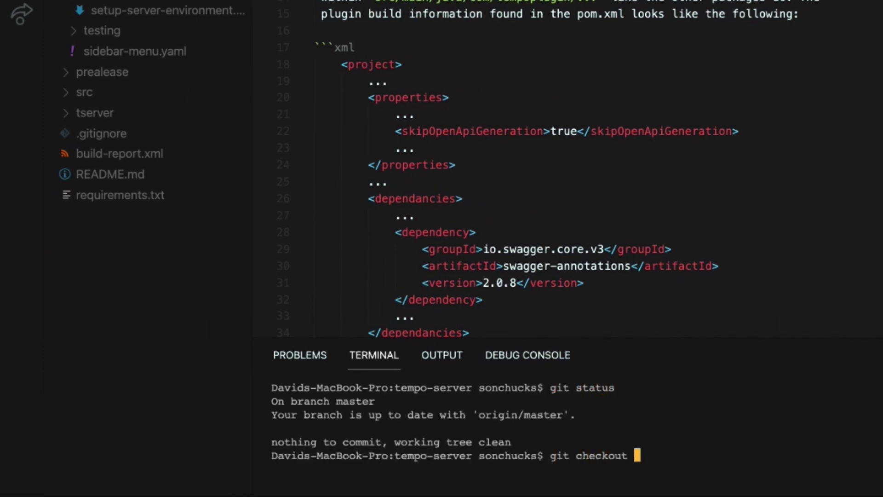
{"action": "type", "text": "-b some-branch-name"}
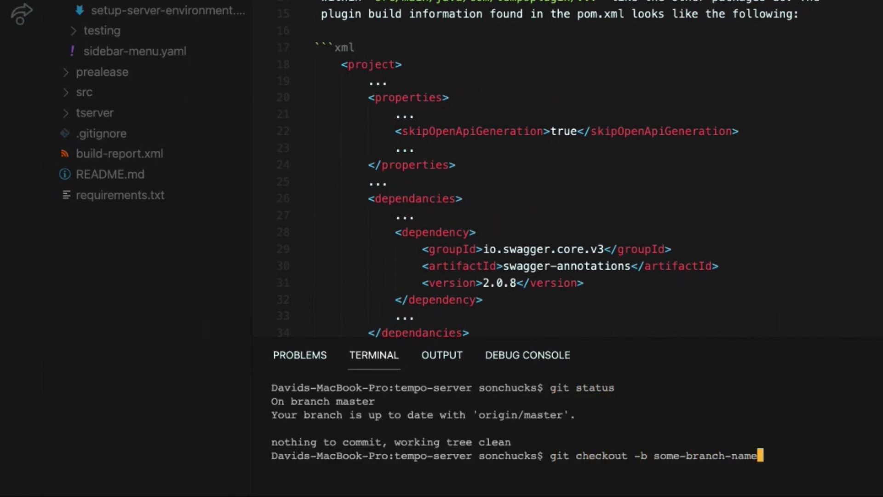
{"action": "key", "text": "Return"}
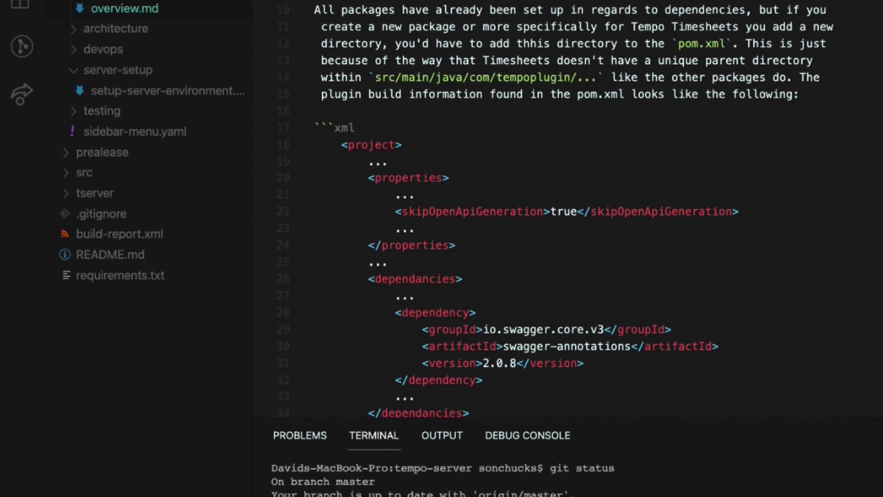
Step: Add the line 'Making some changes and then savin' under overview.md's heading and save
{"action": "key", "text": "Return"}
{"action": "key", "text": "Return"}
{"action": "key", "text": "Return"}
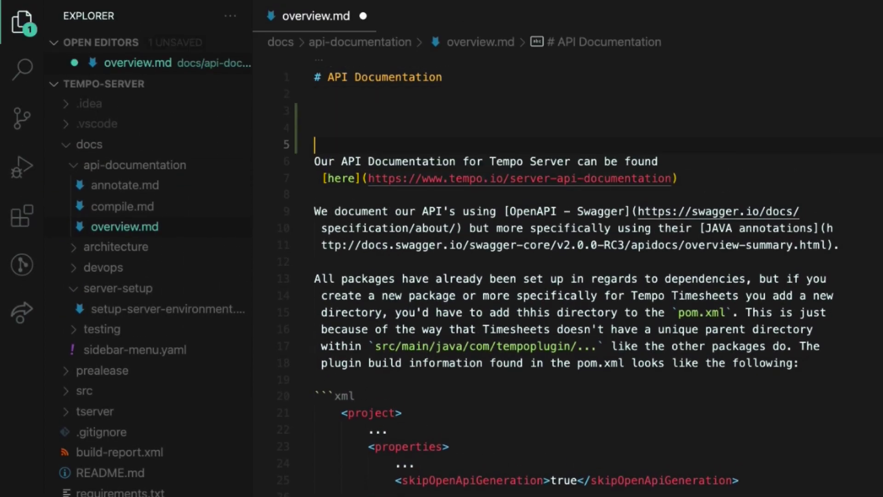
{"action": "key", "text": "Up"}
{"action": "type", "text": "Making some "}
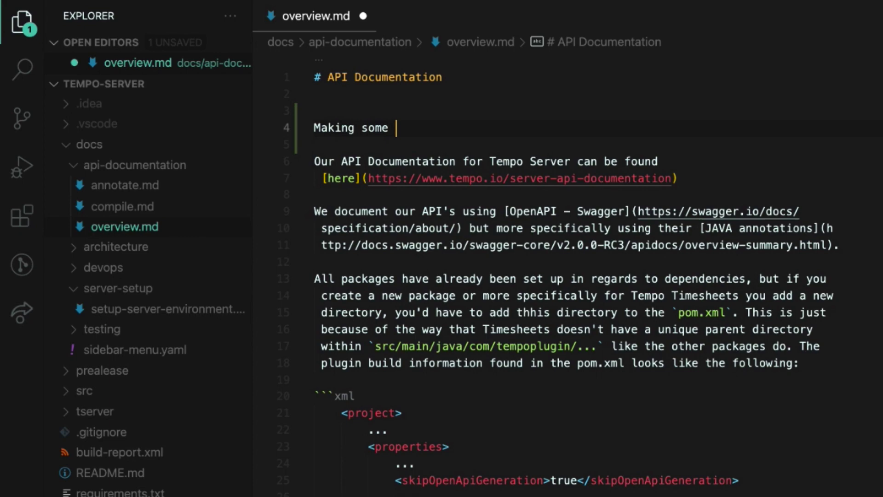
{"action": "type", "text": "changes and then saving."}
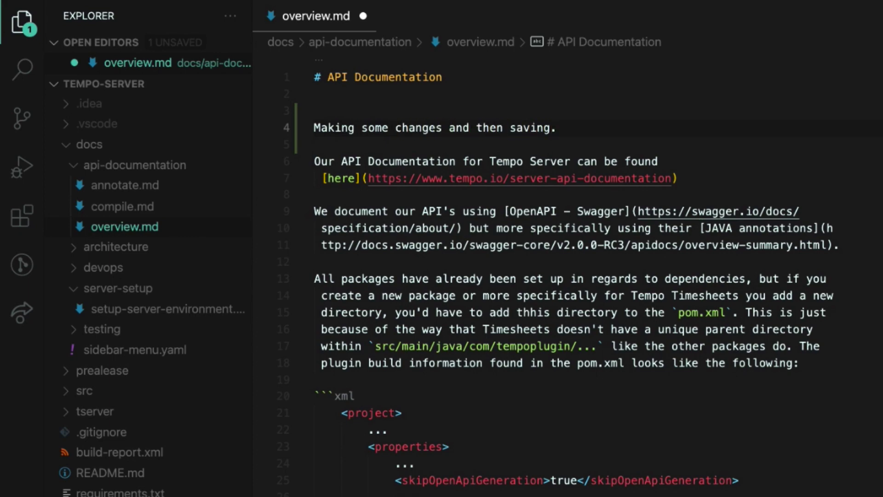
{"action": "key", "text": "ctrl+s"}
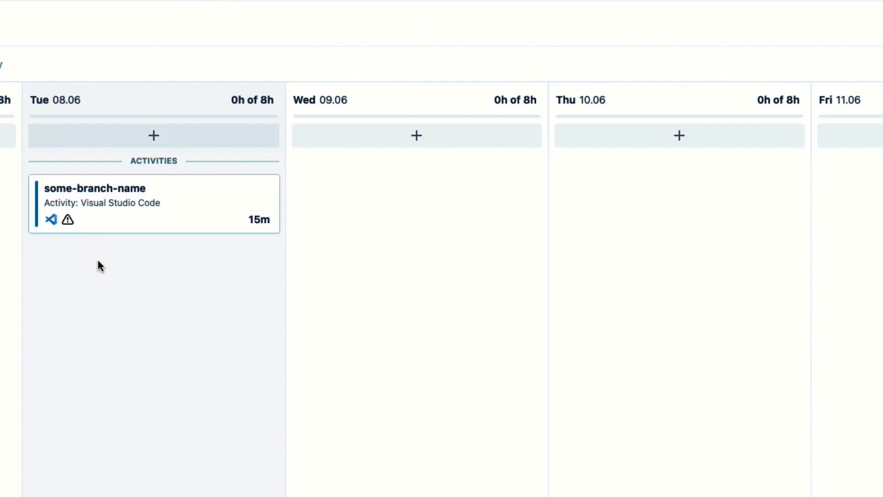
{"action": "mouse_move", "coordinate": [141, 203]}
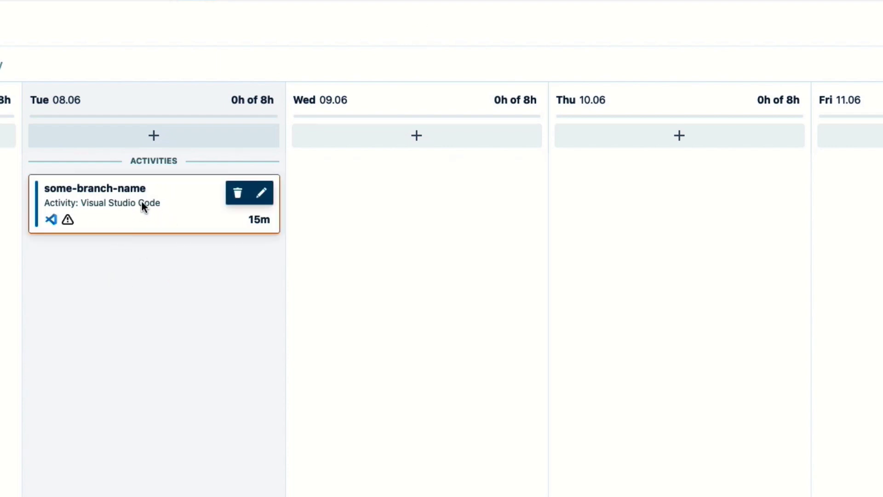
{"action": "left_click", "coordinate": [261, 194]}
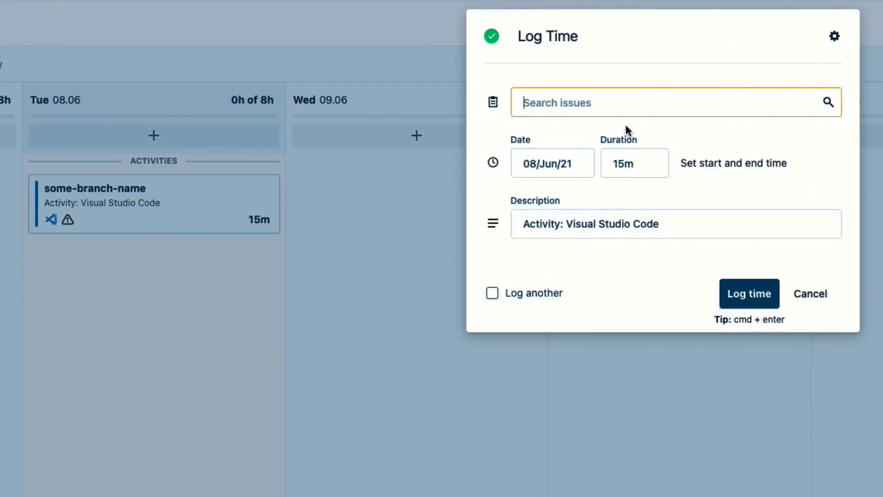
{"action": "left_click", "coordinate": [613, 107]}
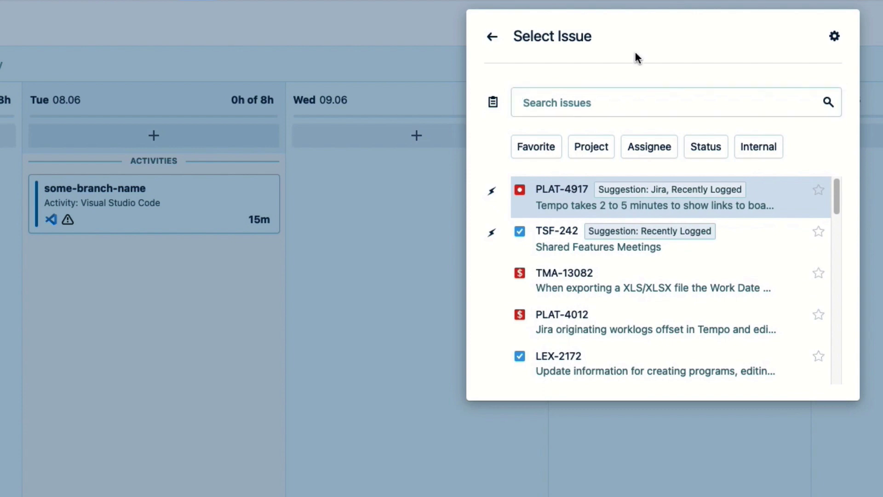
{"action": "left_click", "coordinate": [492, 37]}
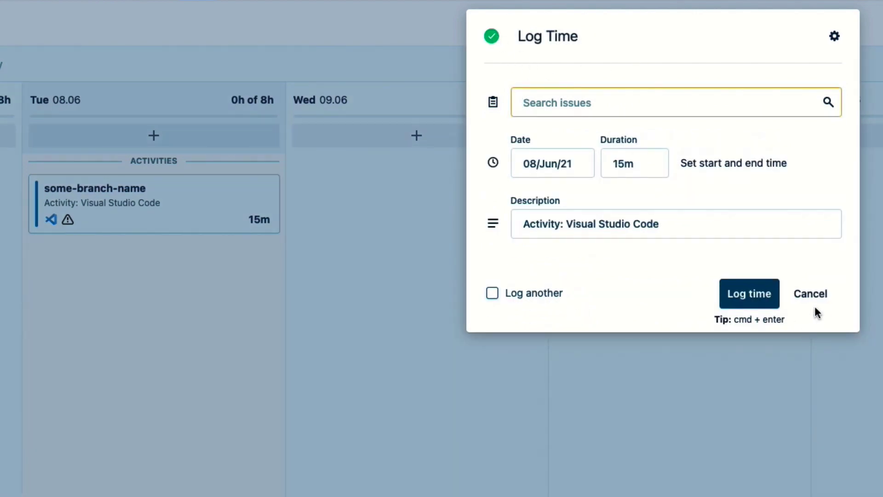
{"action": "left_click", "coordinate": [823, 297]}
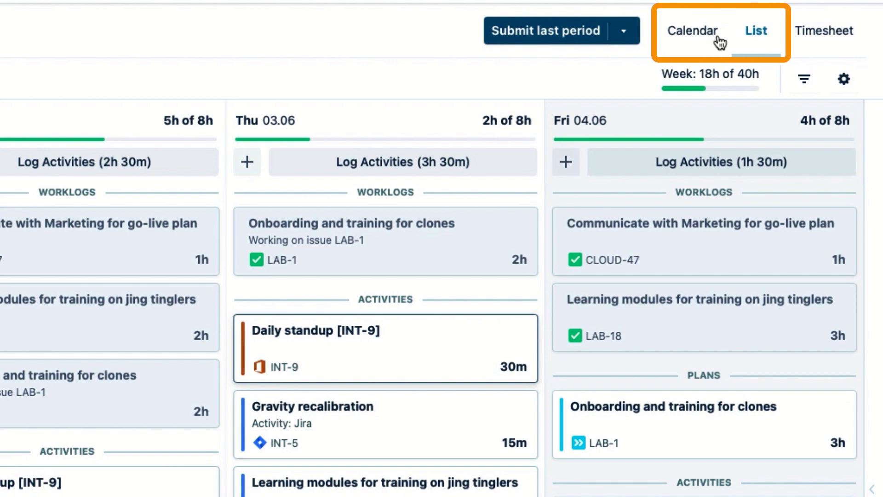
Step: Show the May 31–Jun 06 week in Calendar view
{"action": "left_click", "coordinate": [691, 36]}
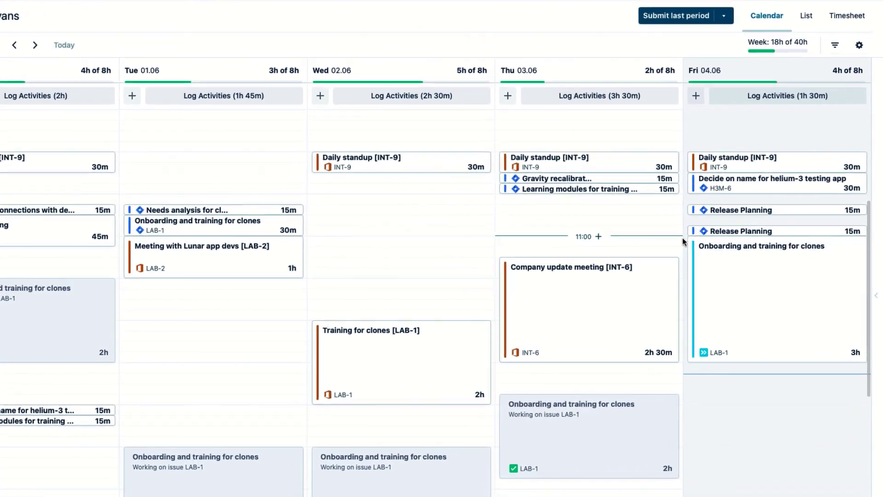
Step: Move Friday's Onboarding plan later and extend Meeting with Lunar app devs to 2h
{"action": "mouse_move", "coordinate": [774, 297]}
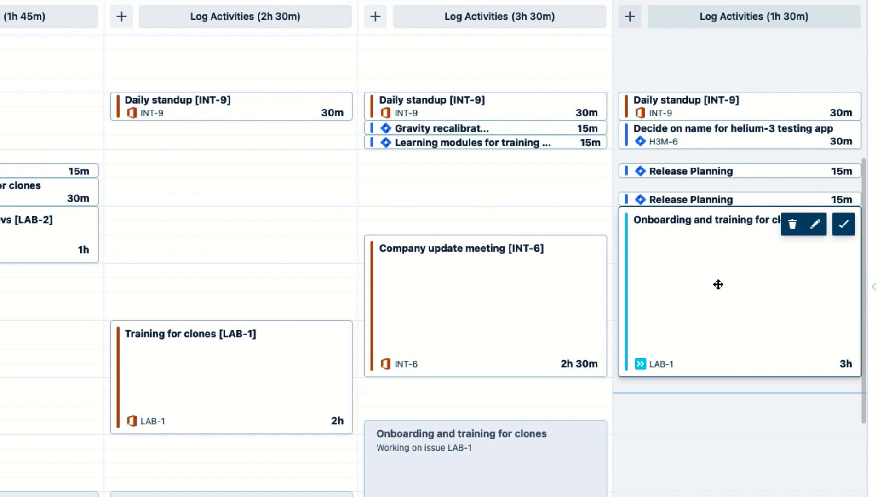
{"action": "left_click_drag", "start_coordinate": [718, 284], "coordinate": [719, 398]}
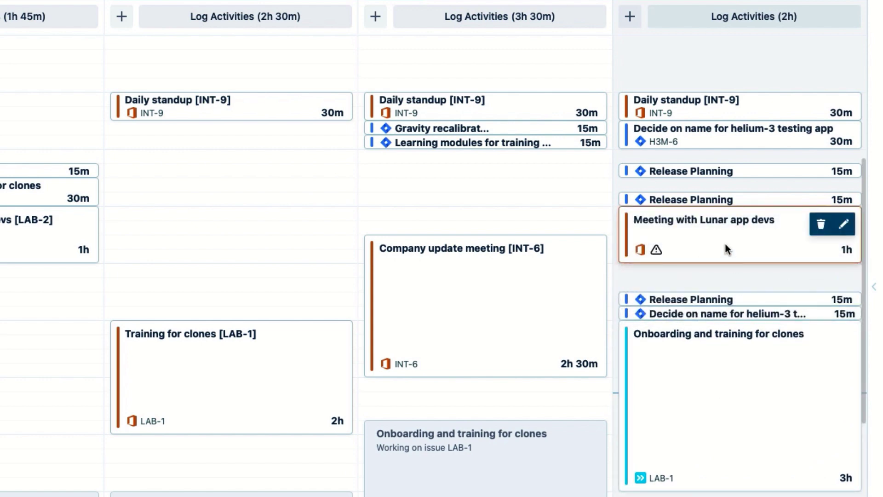
{"action": "left_click_drag", "start_coordinate": [735, 263], "coordinate": [733, 316]}
Step: Review the Onboarding plan's Log Time form (LAB-1, 13:00–16:00) and cancel without logging
{"action": "mouse_move", "coordinate": [726, 290]}
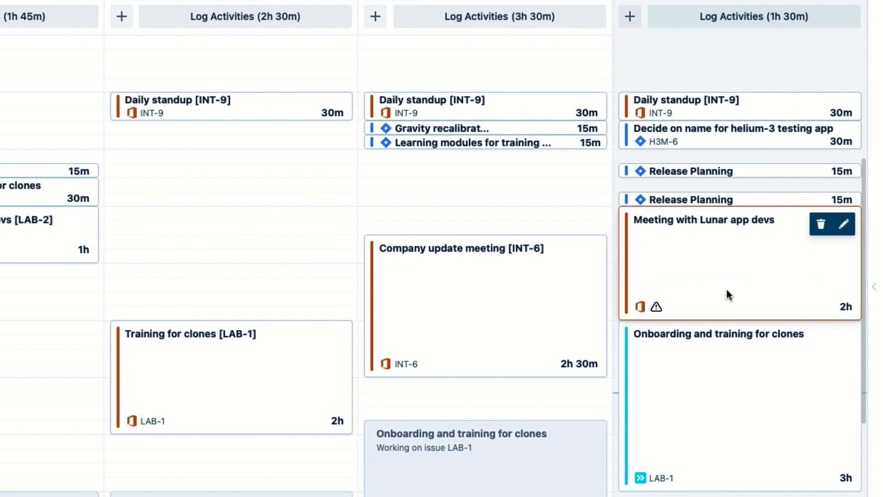
{"action": "left_click", "coordinate": [735, 363]}
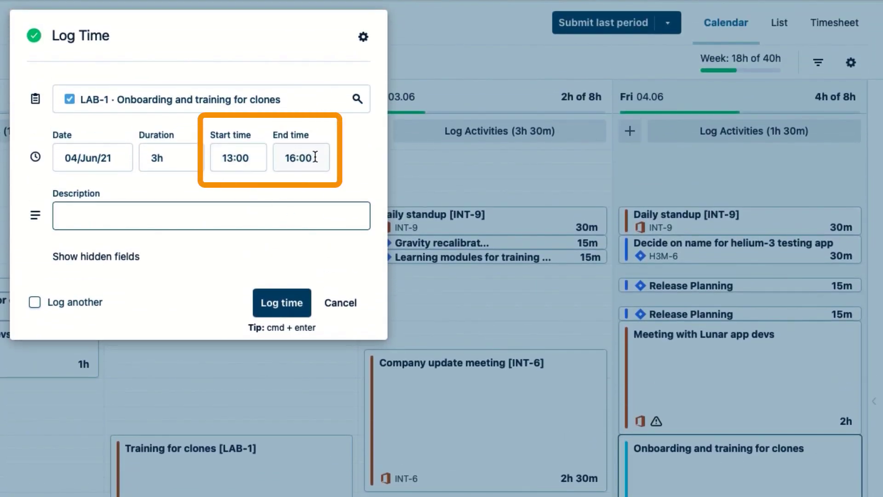
{"action": "left_click", "coordinate": [345, 305]}
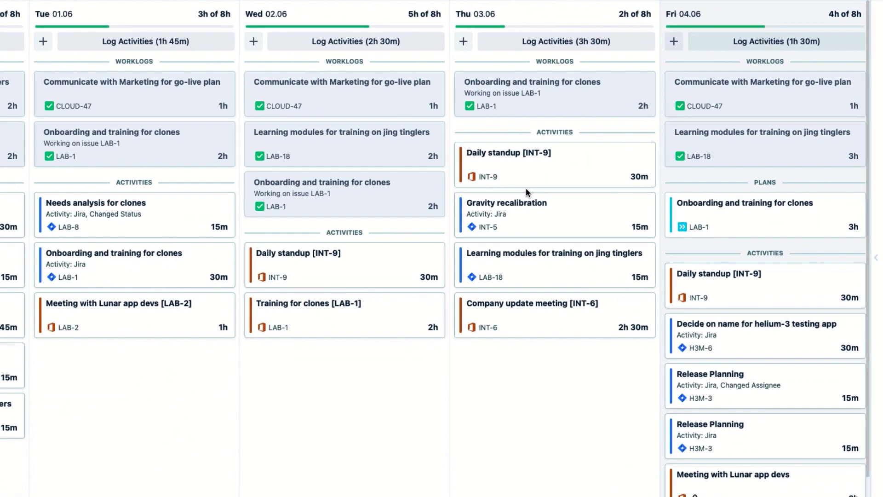
{"action": "mouse_move", "coordinate": [526, 268]}
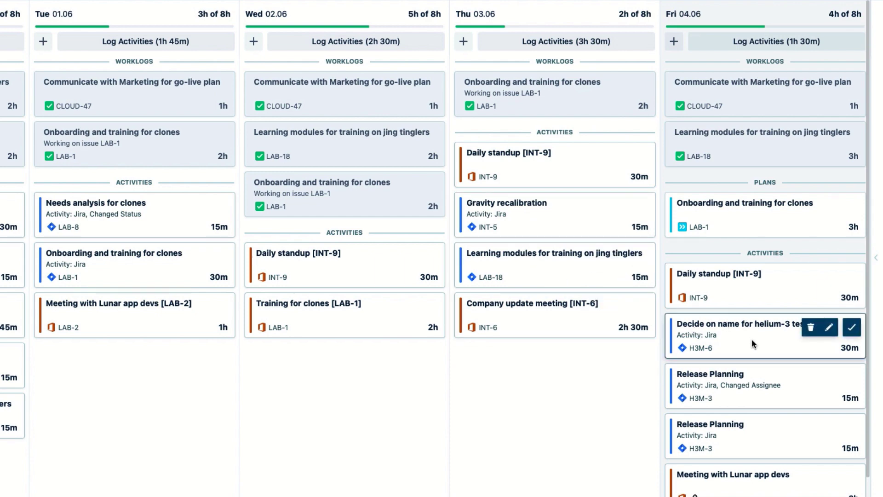
{"action": "mouse_move", "coordinate": [750, 374]}
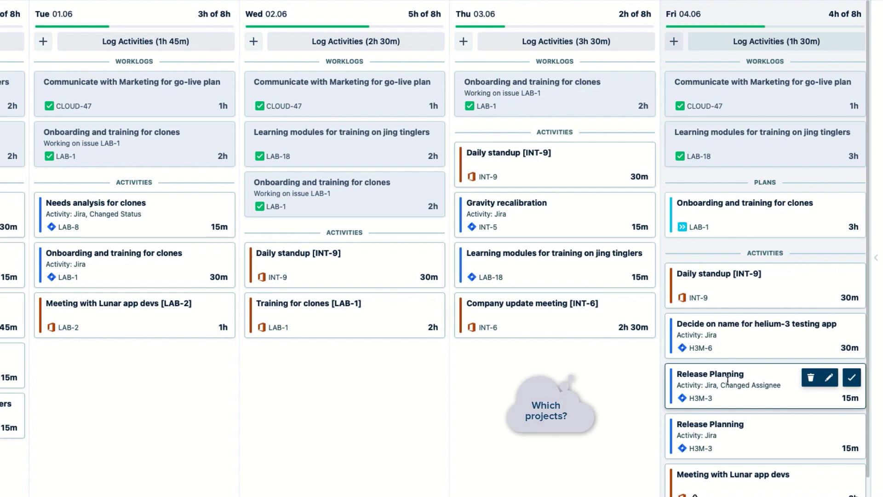
{"action": "scroll", "coordinate": [442, 267], "scroll_direction": "down", "scroll_amount": 1}
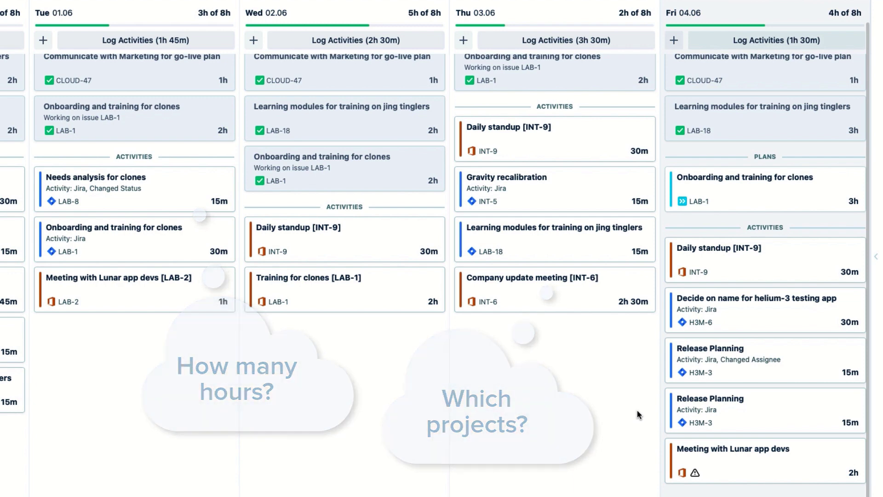
{"action": "mouse_move", "coordinate": [731, 427]}
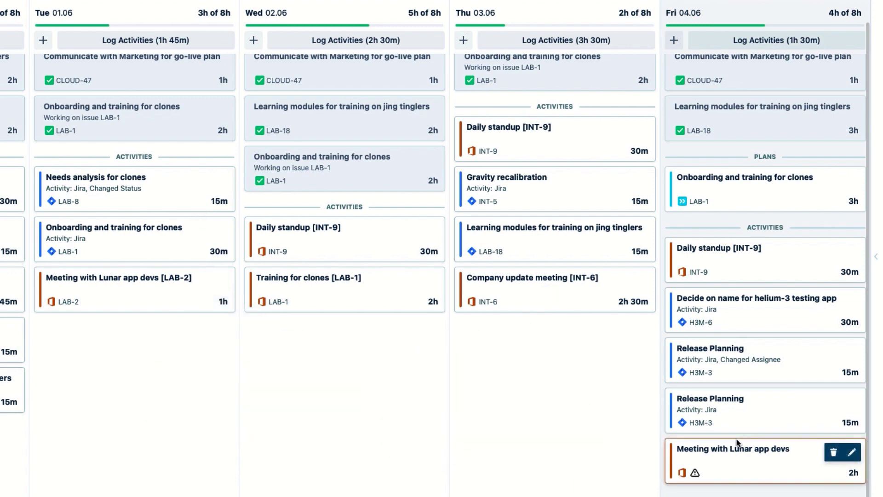
{"action": "mouse_move", "coordinate": [734, 343]}
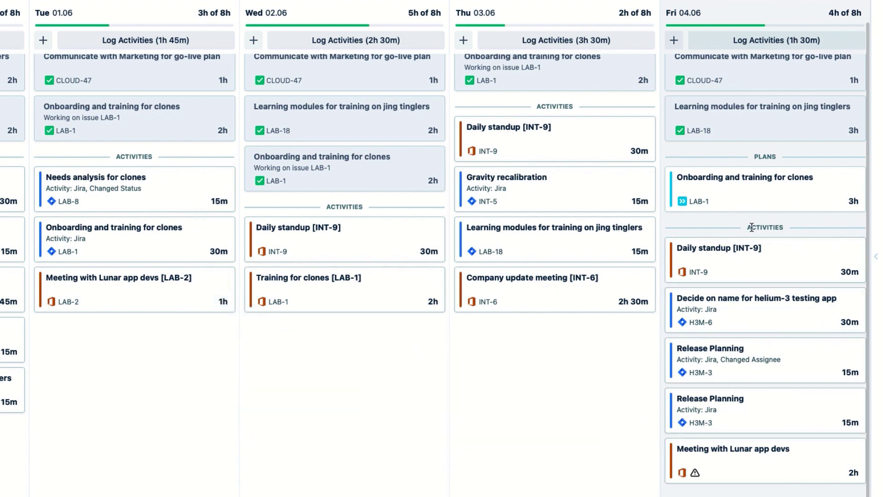
Step: Log Friday's complete activities (1h 30m) and check the Lunar meeting's Missing Issue Key warning
{"action": "left_click", "coordinate": [720, 42]}
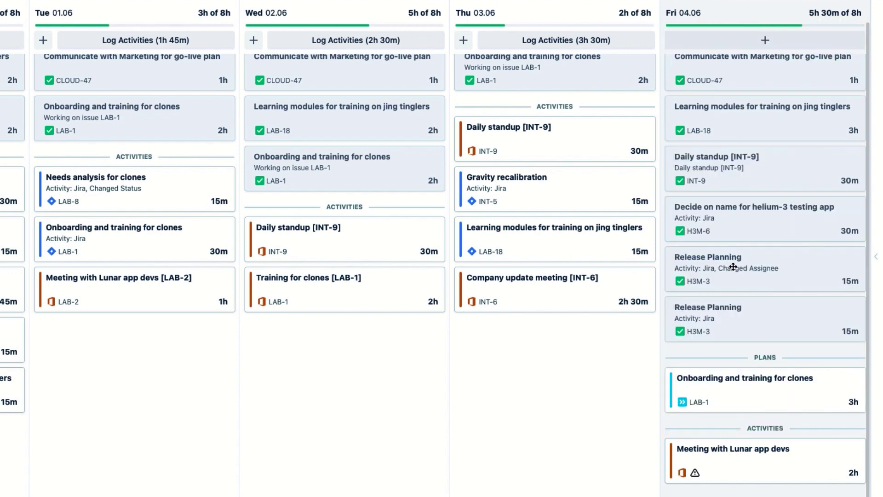
{"action": "mouse_move", "coordinate": [736, 280]}
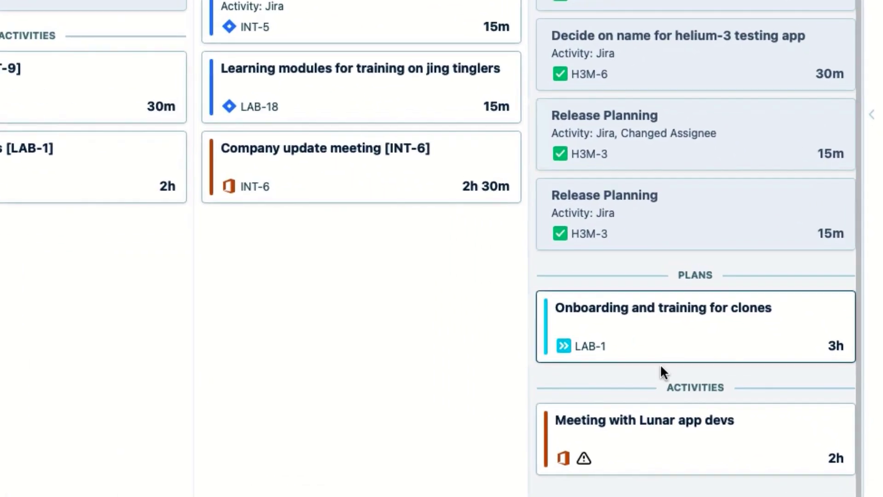
{"action": "mouse_move", "coordinate": [735, 462]}
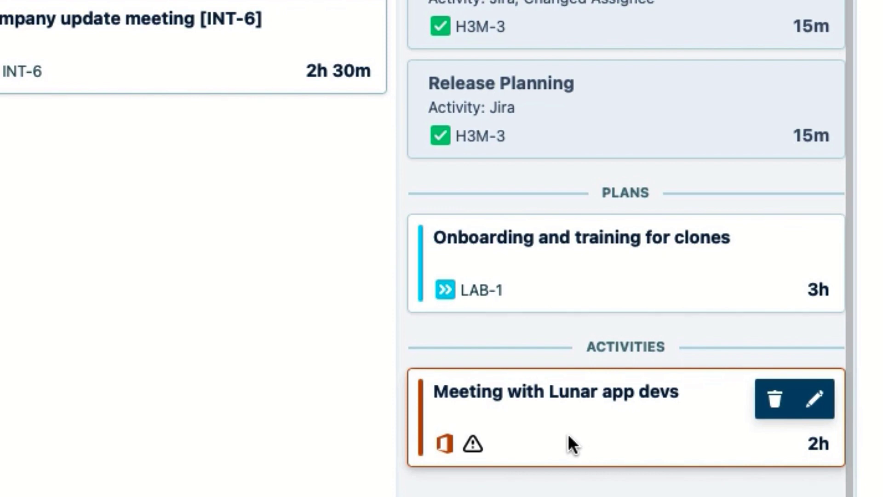
{"action": "mouse_move", "coordinate": [471, 449]}
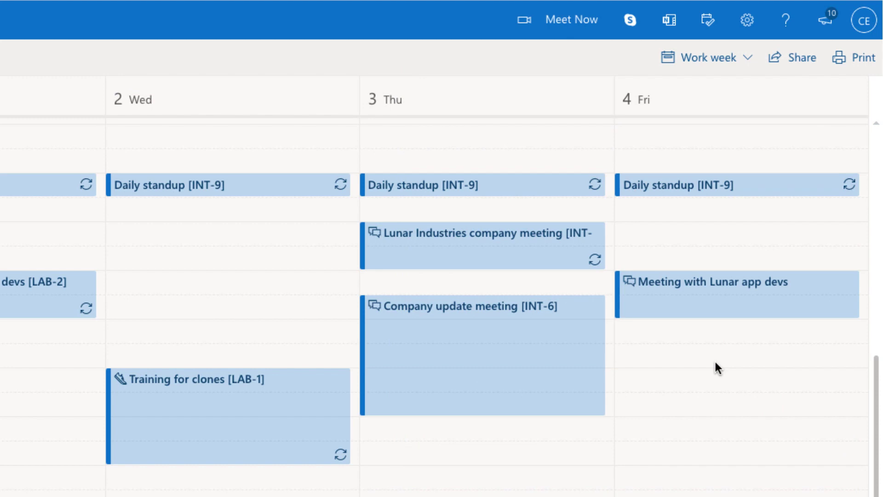
Step: Attach issue LAB-2 to Friday's Meeting with Lunar app devs and log it as a 2h worklog
{"action": "left_click", "coordinate": [700, 316]}
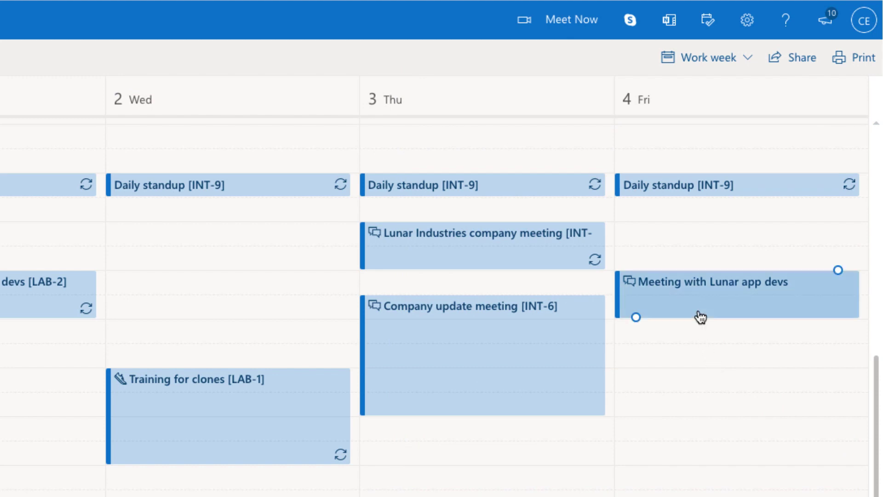
{"action": "left_click", "coordinate": [698, 287]}
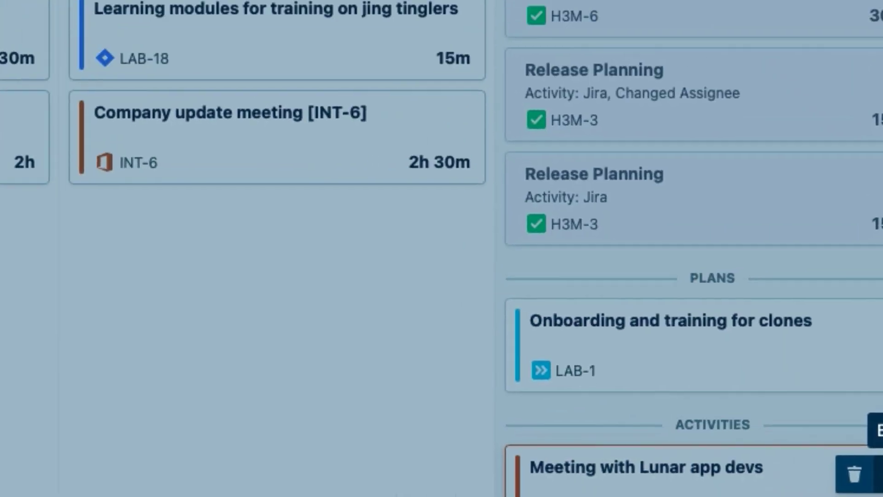
{"action": "left_click", "coordinate": [815, 401]}
{"action": "left_click", "coordinate": [281, 119]}
{"action": "type", "text": "LAB-2"}
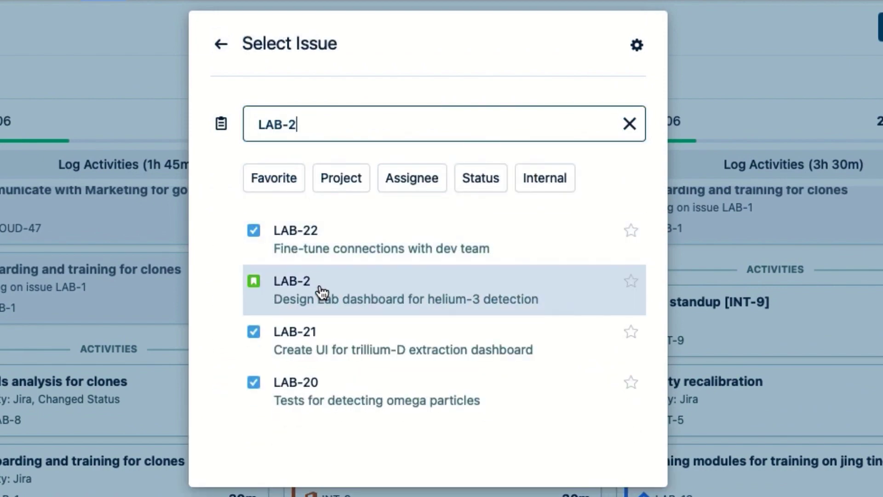
{"action": "left_click", "coordinate": [322, 292]}
{"action": "left_click", "coordinate": [532, 384]}
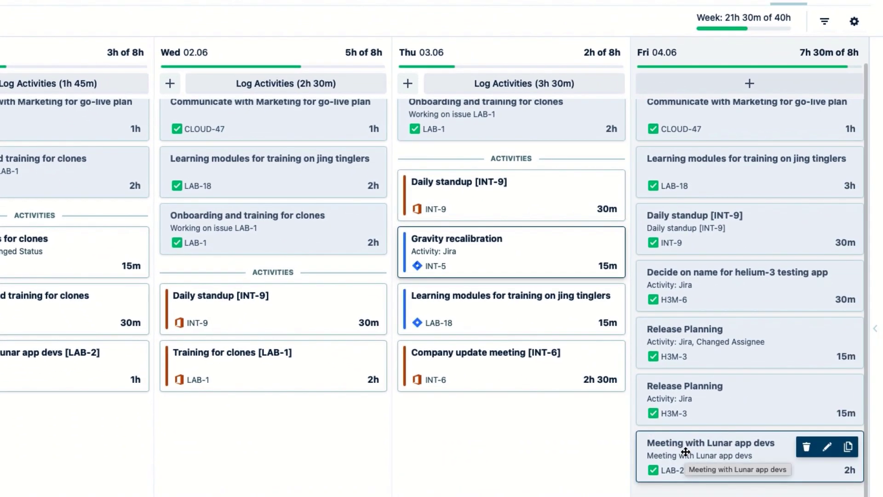
{"action": "left_click", "coordinate": [823, 22]}
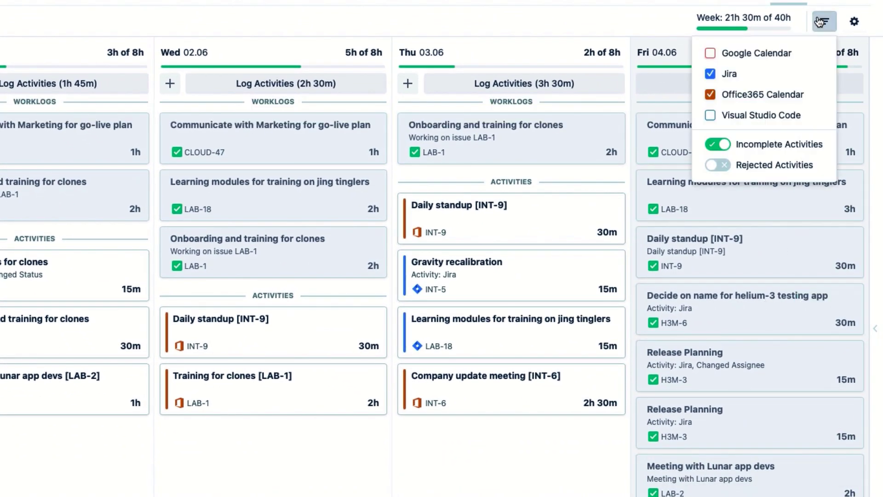
{"action": "left_click", "coordinate": [720, 145]}
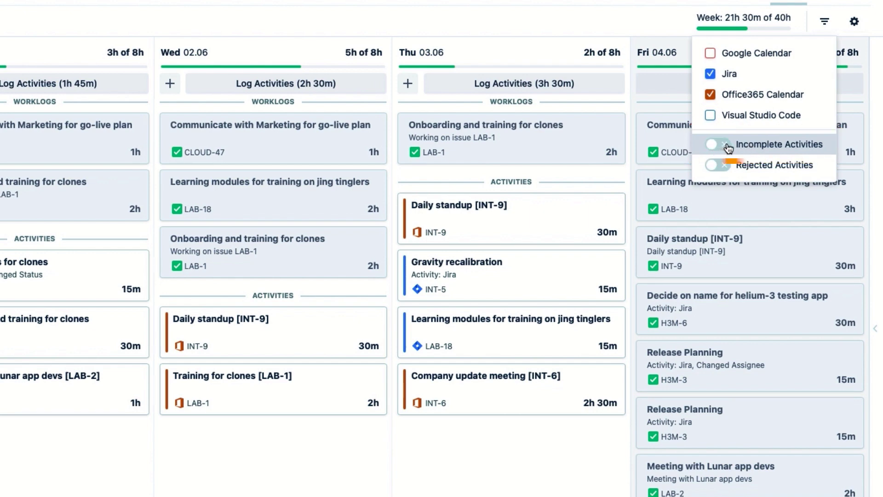
{"action": "left_click", "coordinate": [727, 146]}
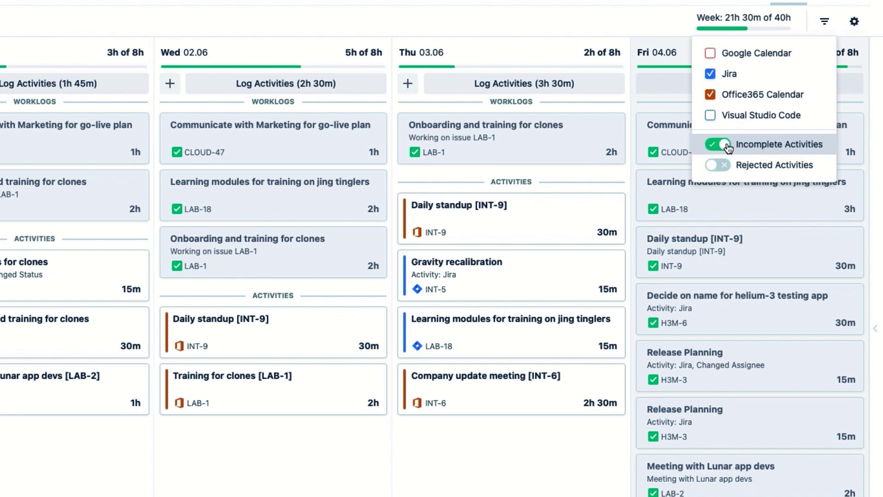
{"action": "left_click", "coordinate": [660, 20]}
{"action": "mouse_move", "coordinate": [547, 209]}
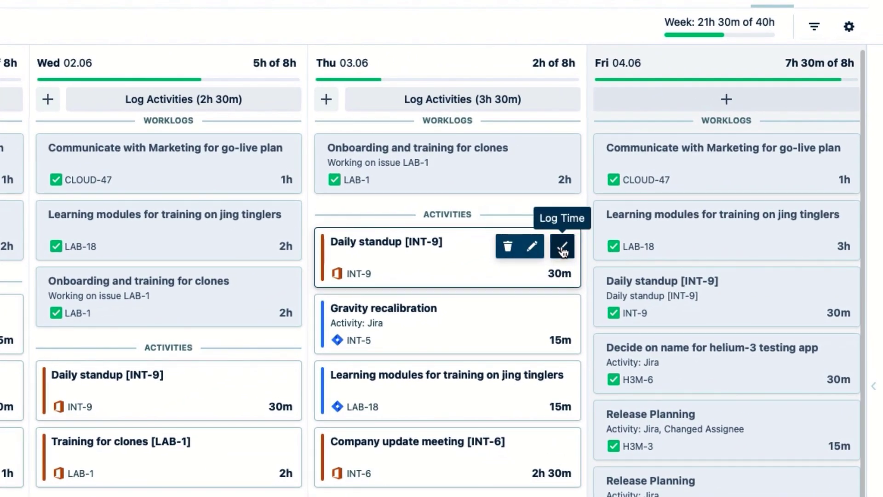
Step: Log Thursday's Daily standup and Gravity recalibration, then log Learning modules (LAB-18) with duration 2h
{"action": "left_click", "coordinate": [563, 250]}
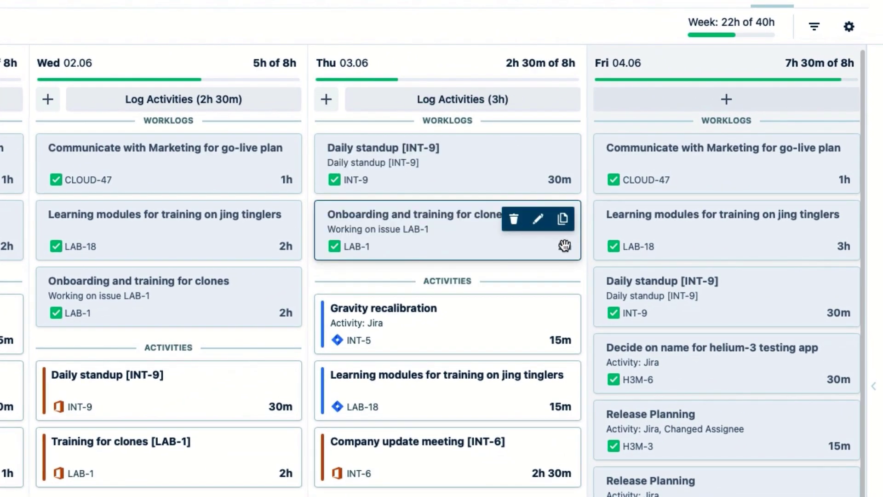
{"action": "left_click", "coordinate": [563, 313]}
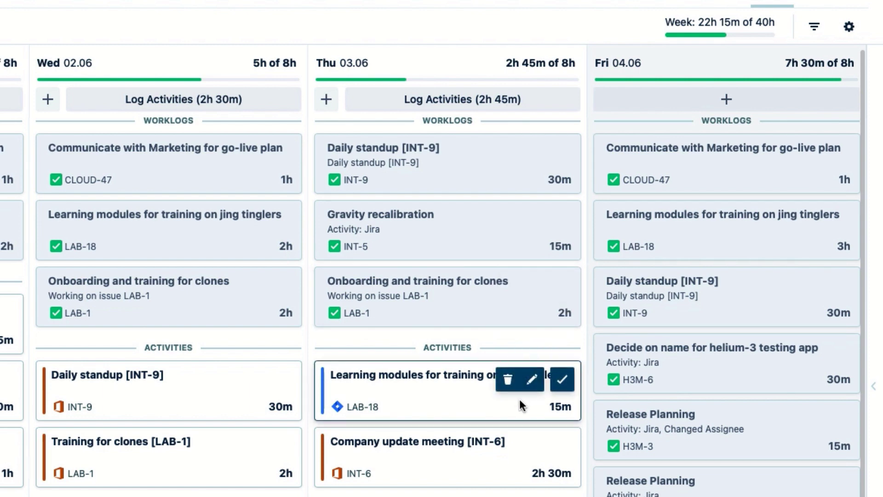
{"action": "left_click", "coordinate": [532, 379]}
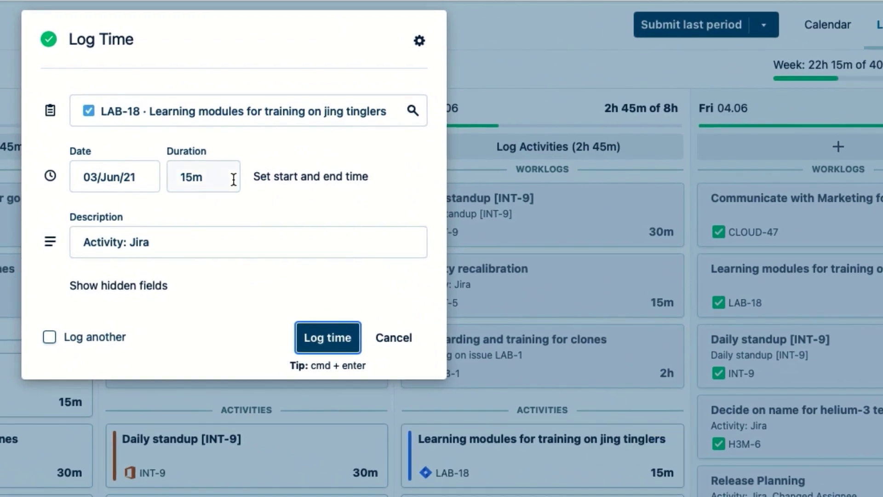
{"action": "left_click_drag", "start_coordinate": [217, 177], "coordinate": [169, 178]}
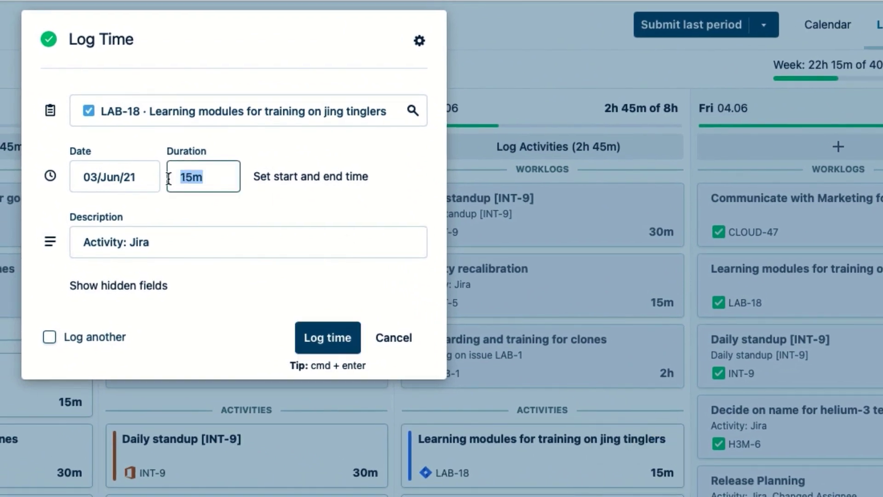
{"action": "type", "text": "2h"}
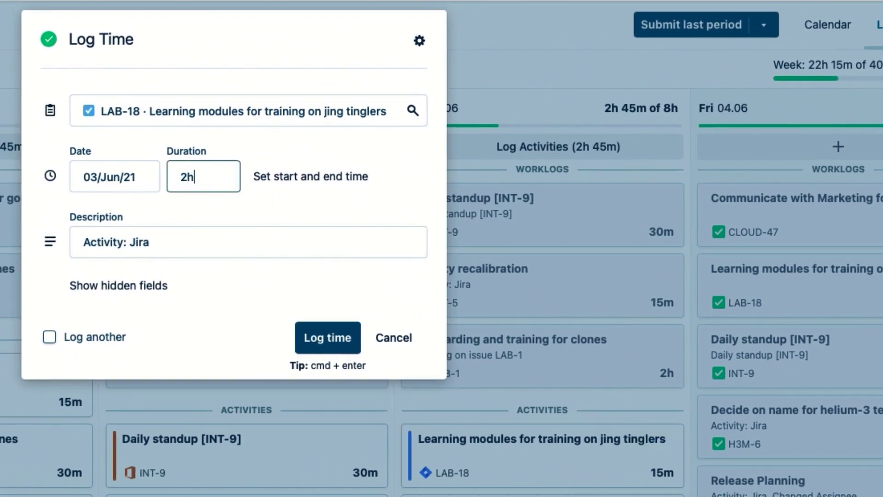
{"action": "left_click", "coordinate": [323, 341]}
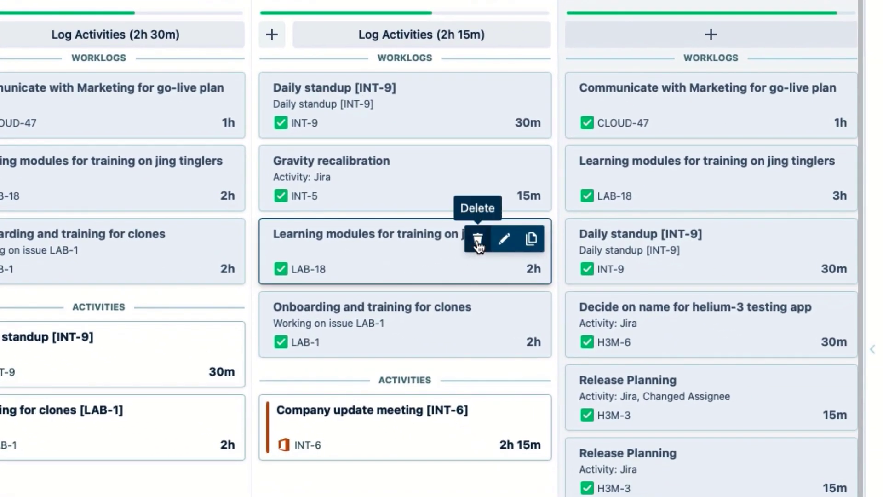
Step: Delete Thursday's Learning modules (2h LAB-18), Gravity recalibration and Daily standup worklogs
{"action": "left_click", "coordinate": [478, 246]}
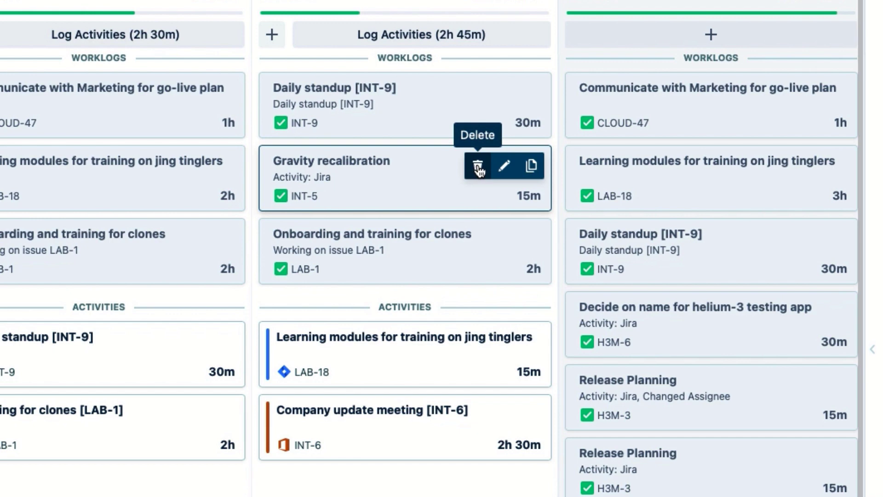
{"action": "left_click", "coordinate": [478, 171]}
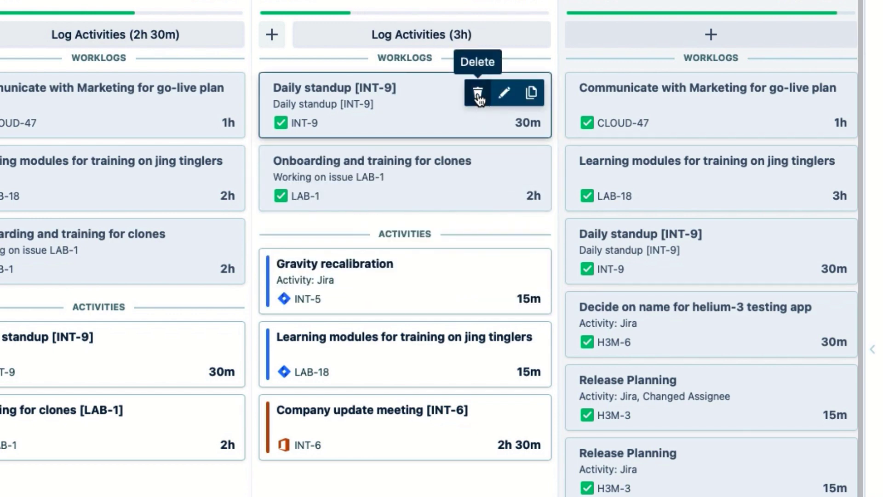
{"action": "left_click", "coordinate": [479, 94]}
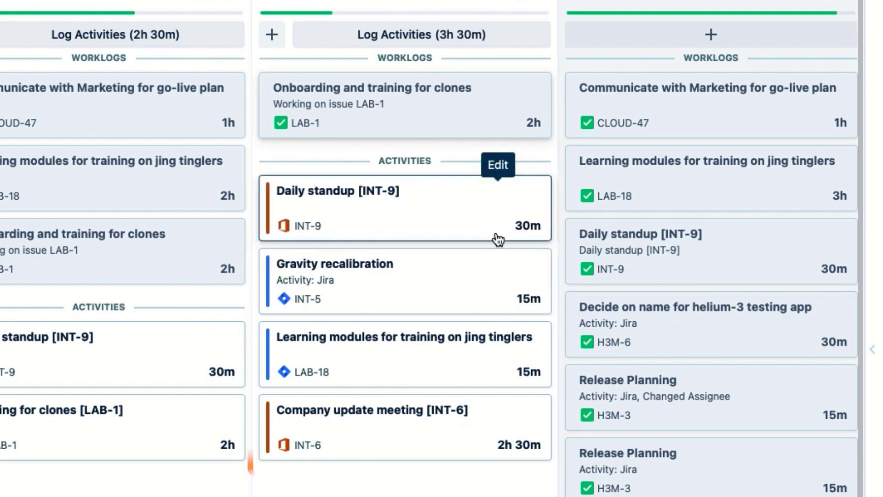